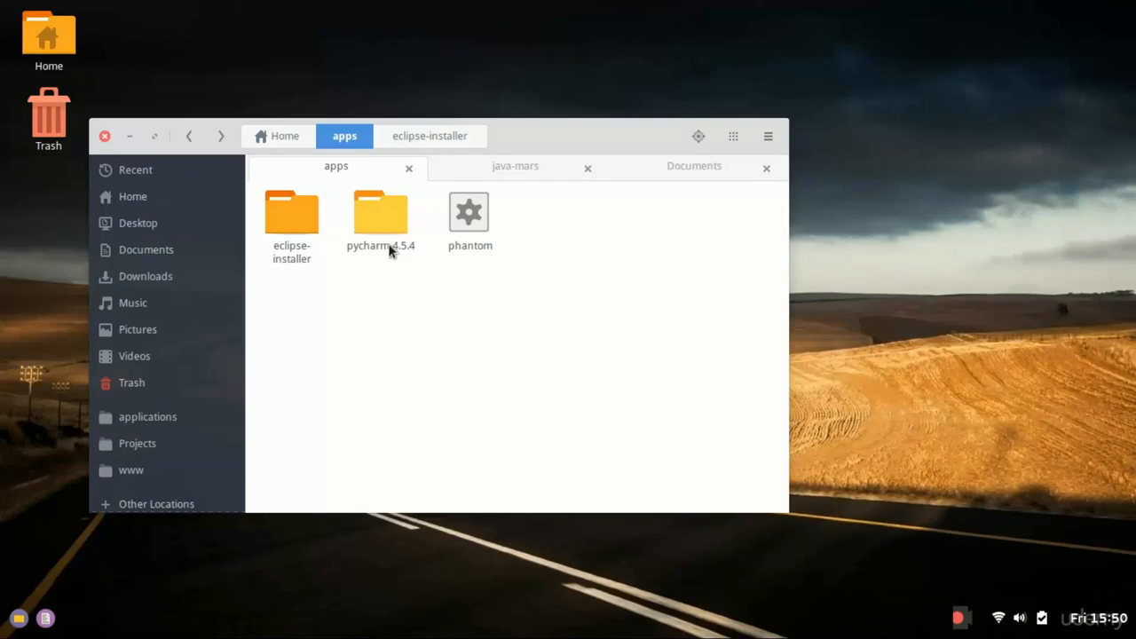
# Step: Open a terminal in the bin folder of pycharm-4.5.4 and move its window clear of the folder's files
pyautogui.doubleClick(379, 212)
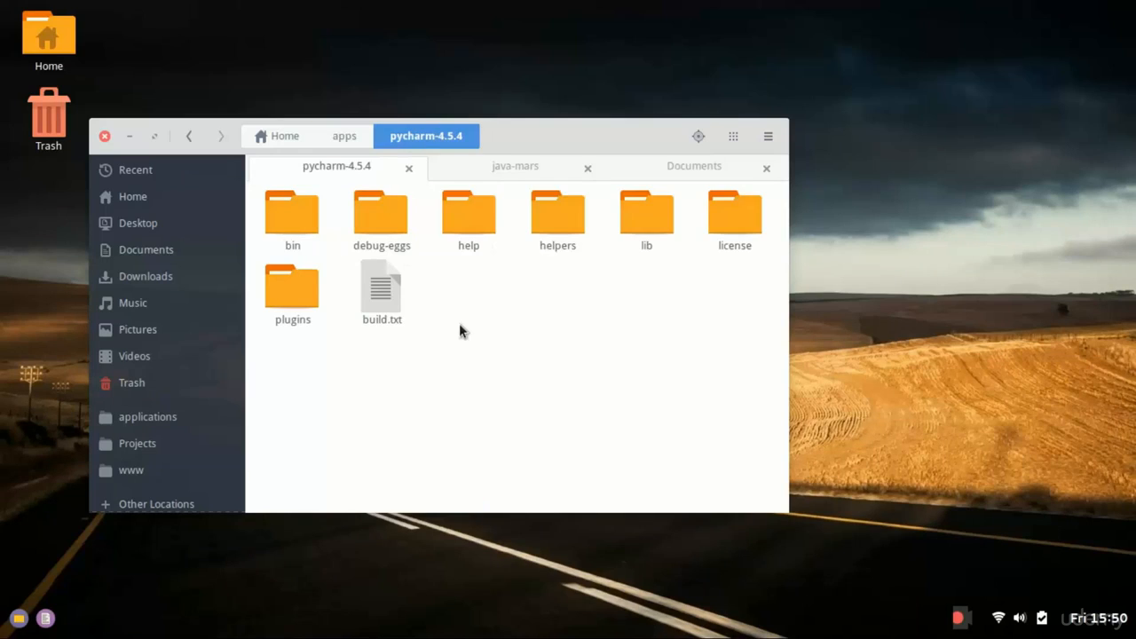
pyautogui.doubleClick(293, 217)
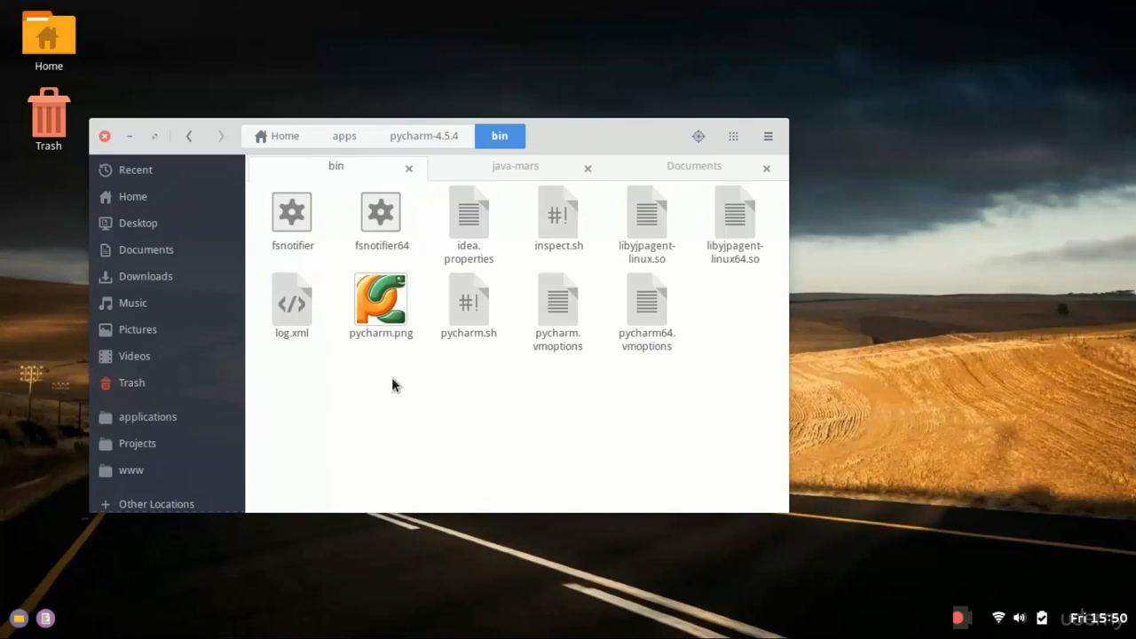
pyautogui.rightClick(392, 378)
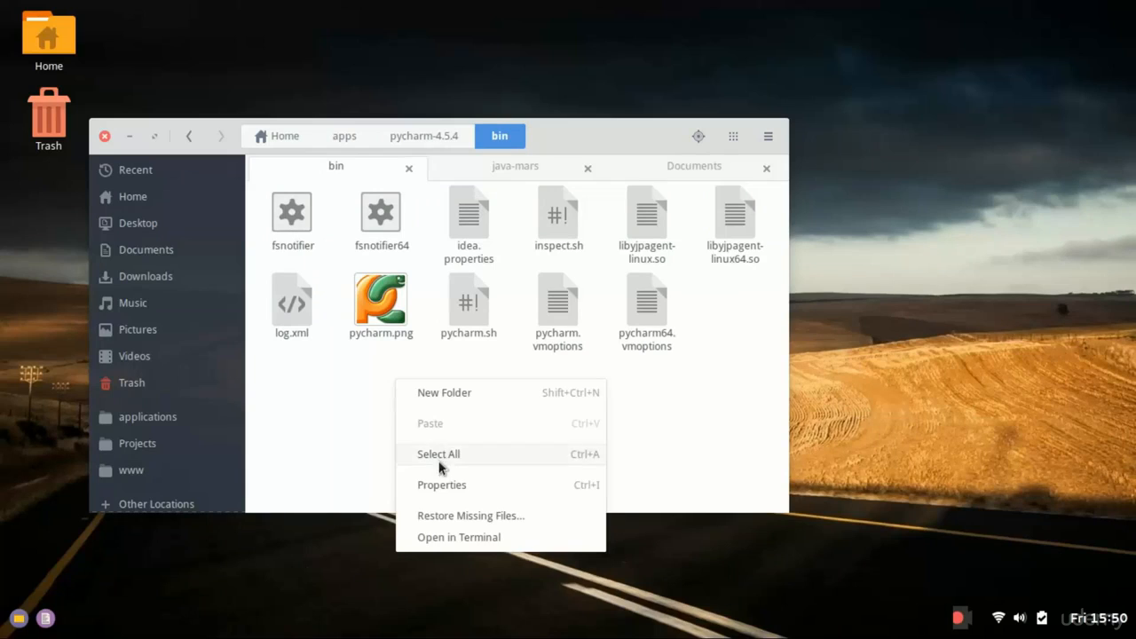
pyautogui.click(431, 538)
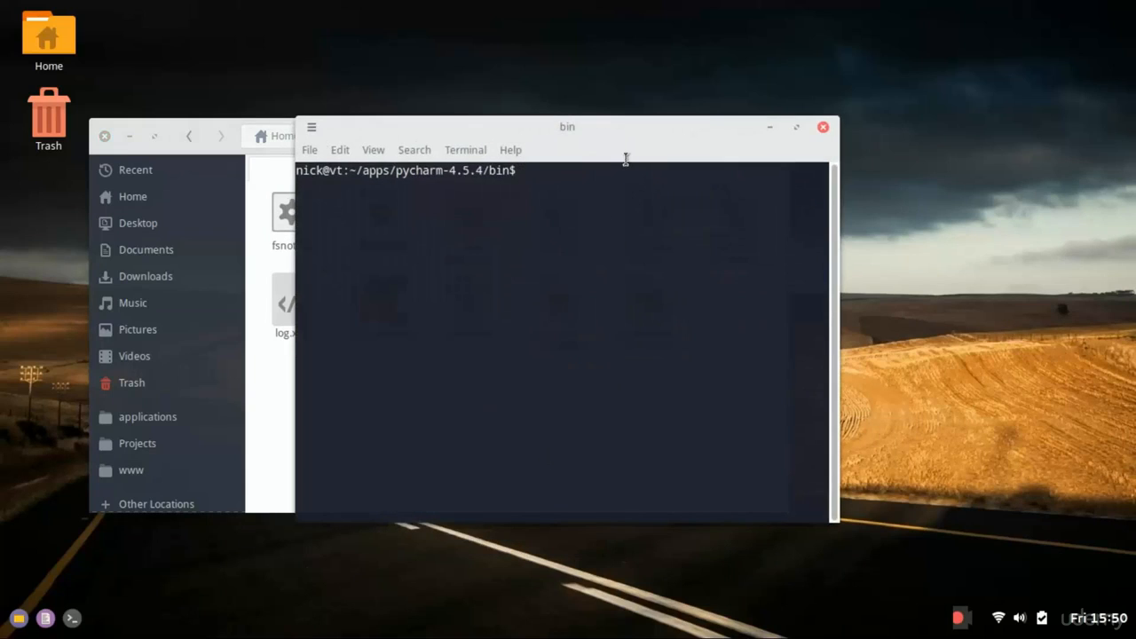
pyautogui.moveTo(580, 127); pyautogui.dragTo(750, 129)
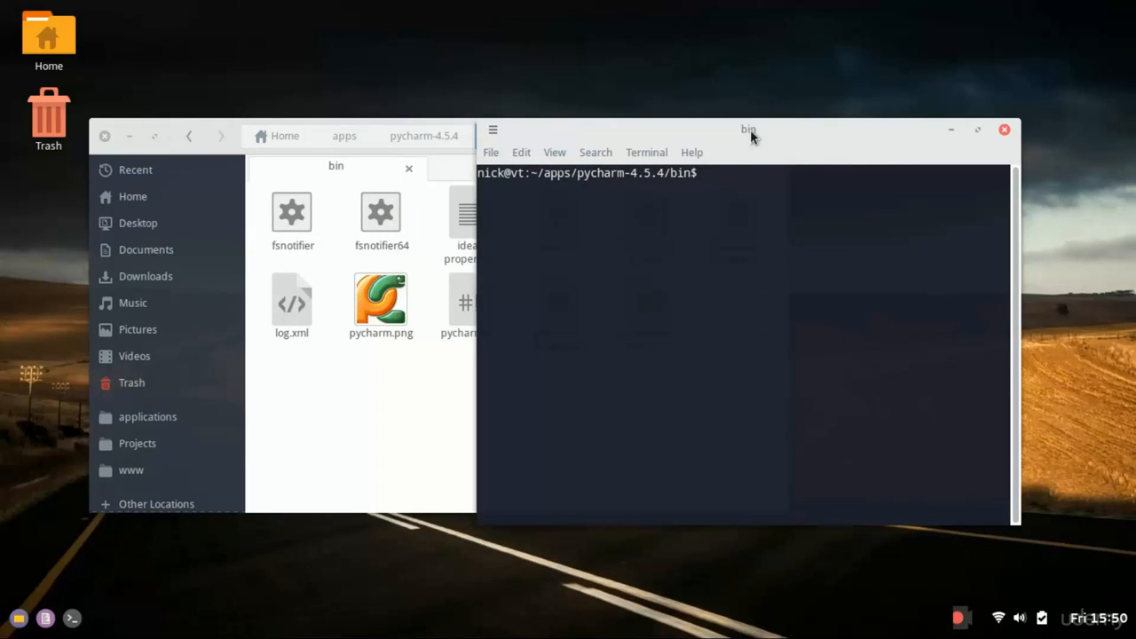
pyautogui.moveTo(750, 130); pyautogui.dragTo(826, 125)
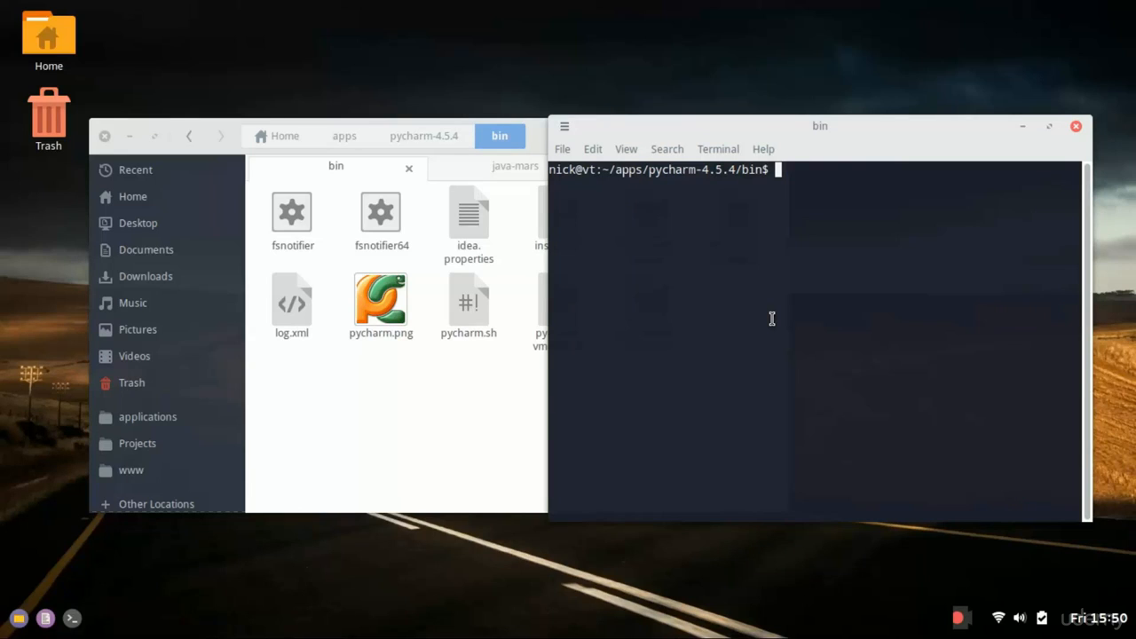
# Step: Launch PyCharm with sh ./pycharm.sh and cancel loading of the untitled1 project
pyautogui.write('sh ./pycharm.sh')
pyautogui.press('Return')
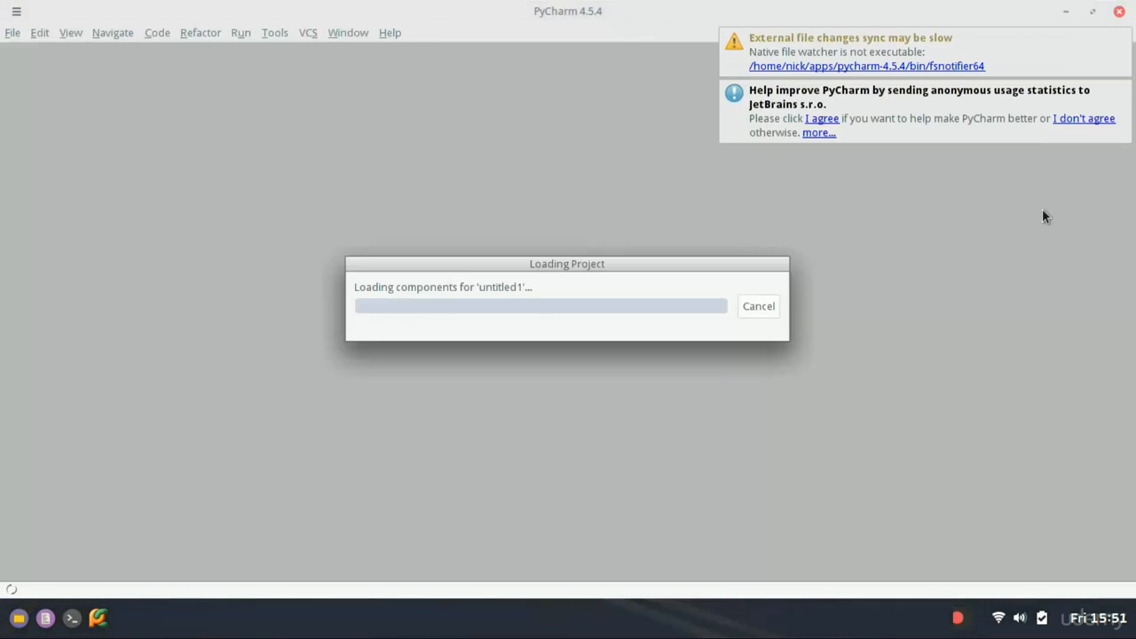
pyautogui.click(750, 303)
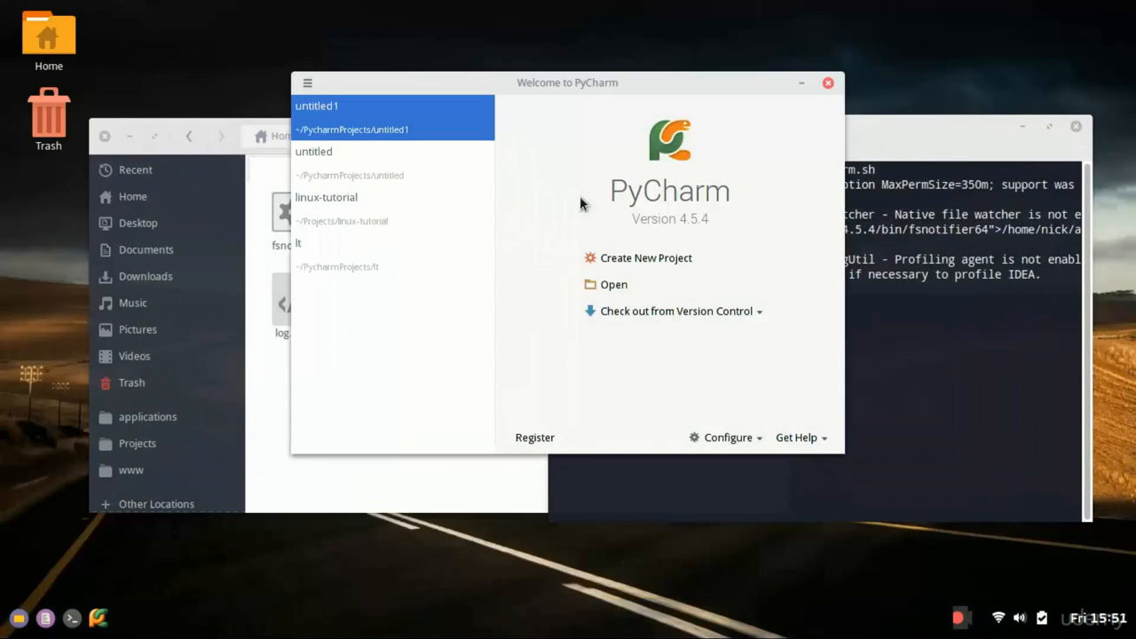
pyautogui.press('super')
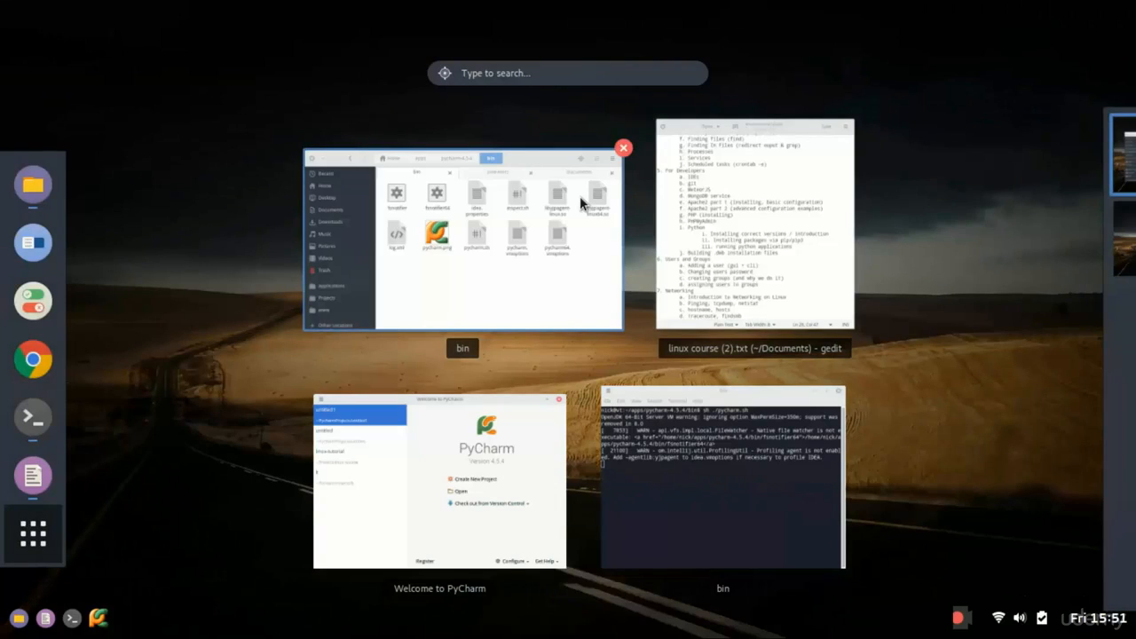
pyautogui.press('super')
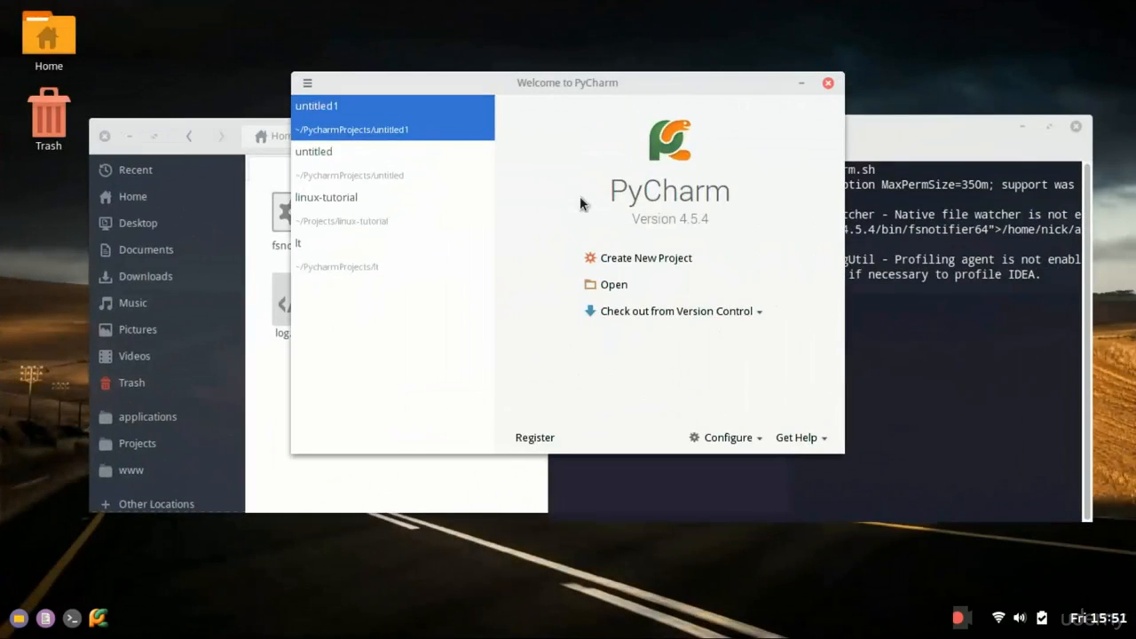
# Step: Create a new Pure Python project named pi in the PycharmProjects folder
pyautogui.moveTo(596, 77); pyautogui.dragTo(670, 99)
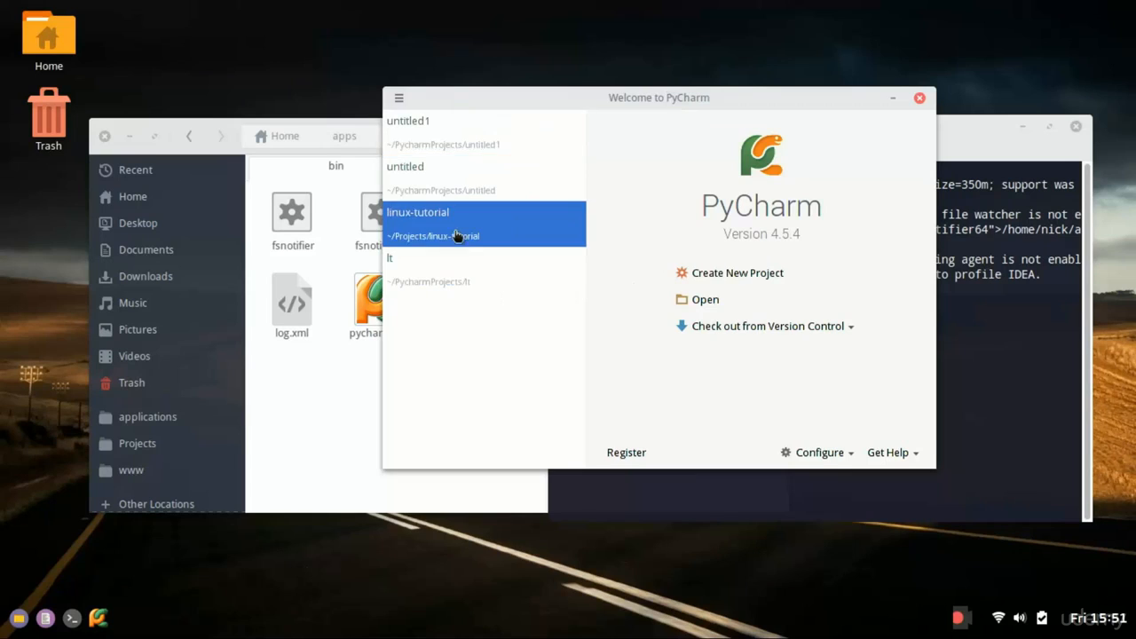
pyautogui.click(733, 273)
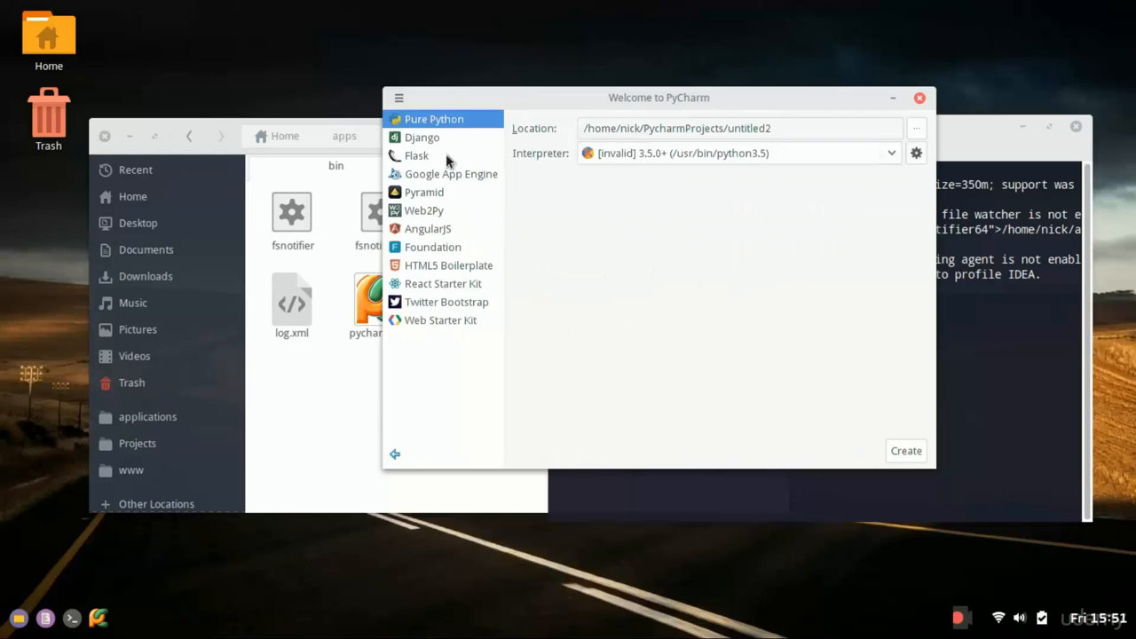
pyautogui.doubleClick(744, 131)
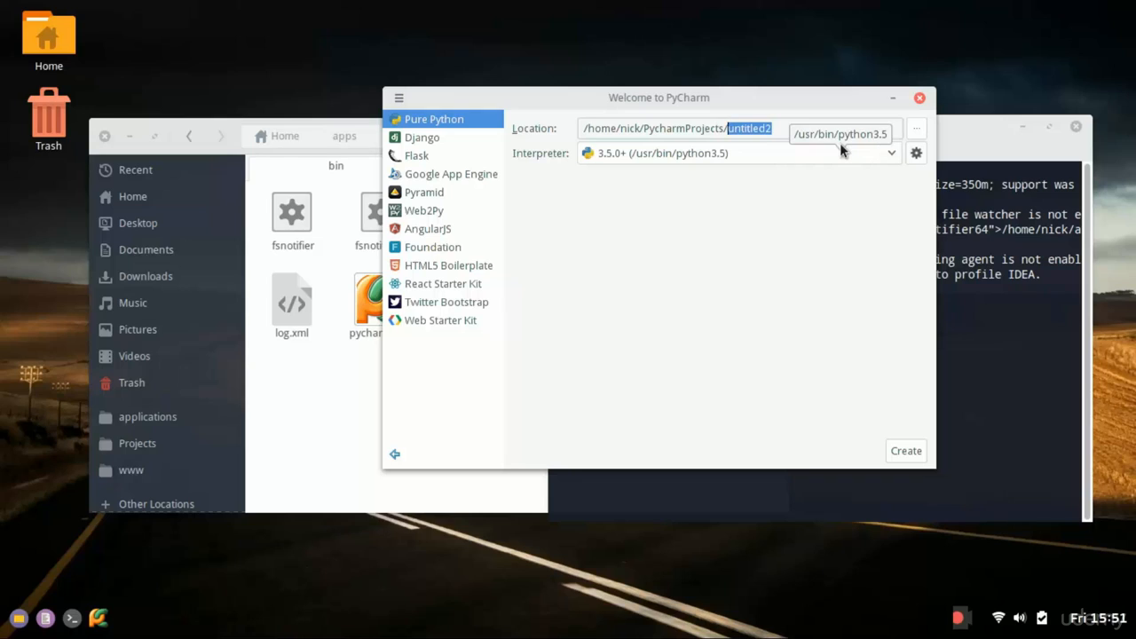
pyautogui.write('pi')
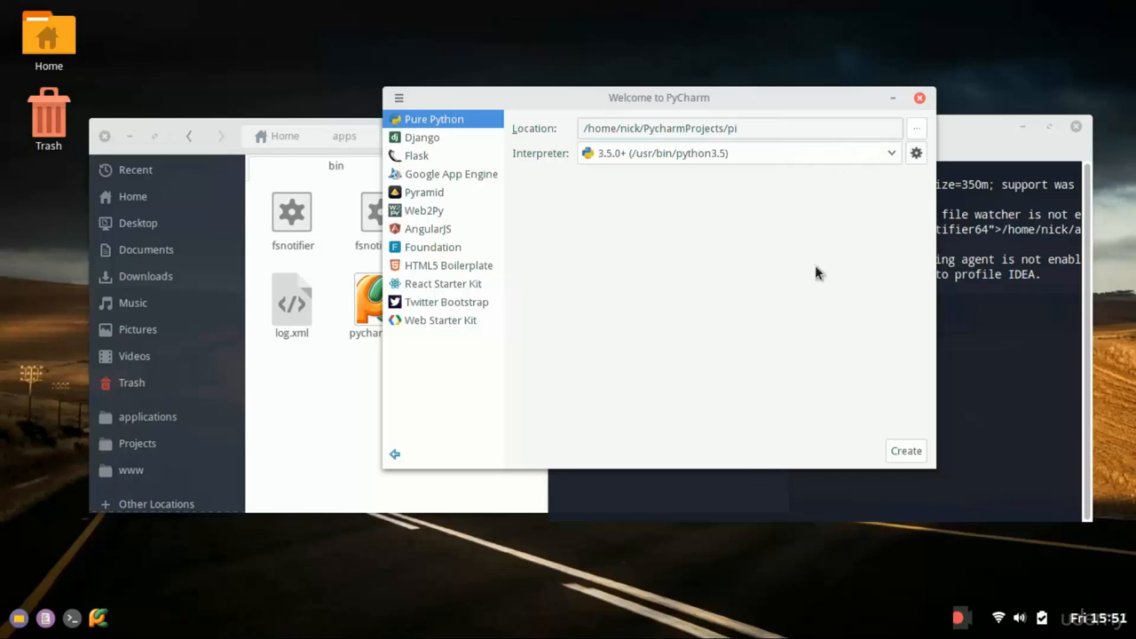
pyautogui.click(904, 449)
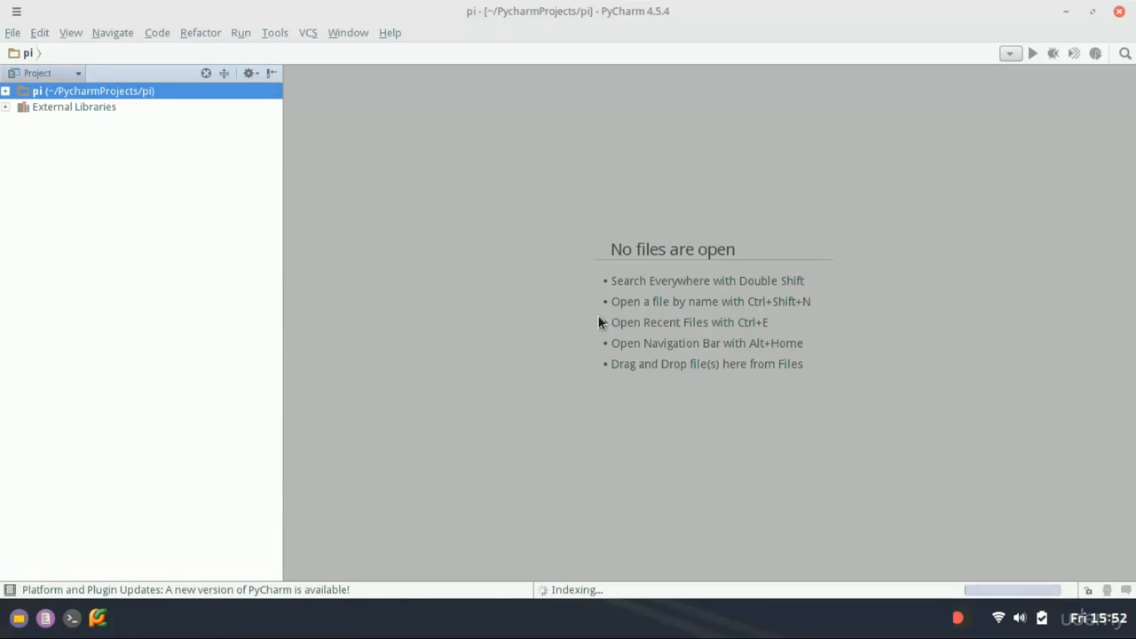
# Step: Expand the pi project folder and narrow the project tree pane
pyautogui.click(5, 92)
pyautogui.moveTo(275, 205); pyautogui.dragTo(215, 203)
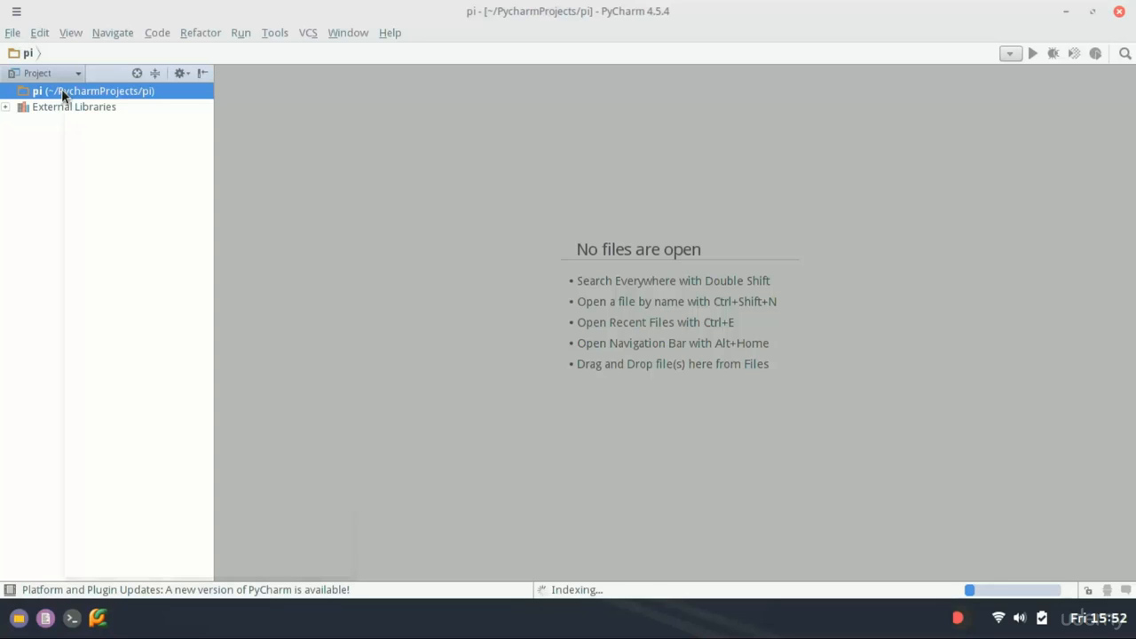
pyautogui.hotkey('alt', 'c')
pyautogui.press('Escape')
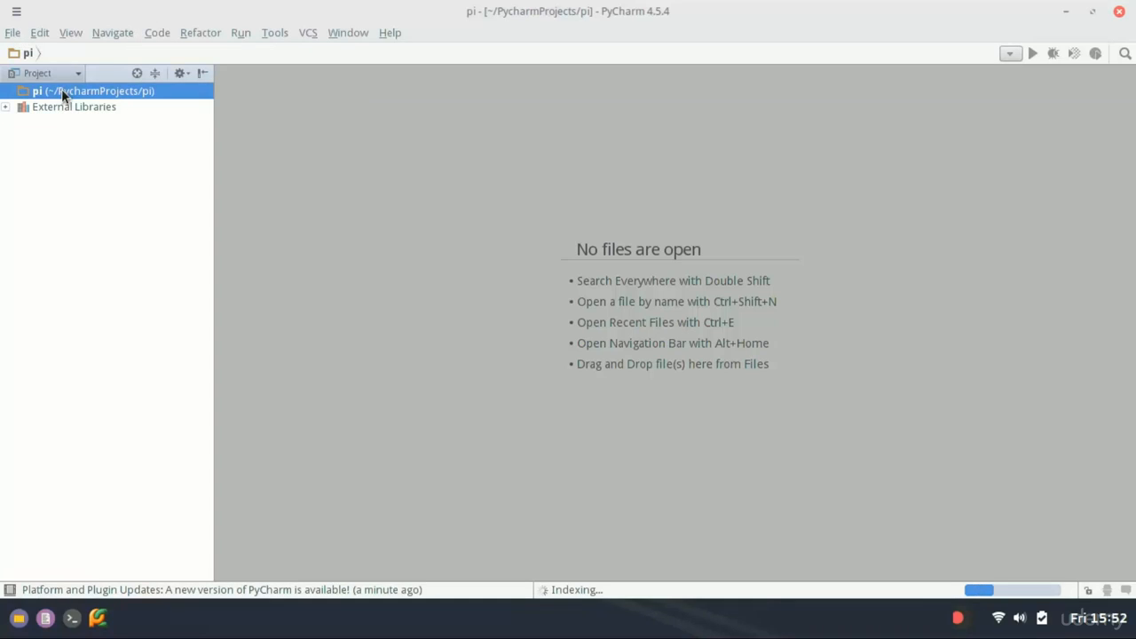
# Step: Add a new Python file named main to the pi project
pyautogui.rightClick(62, 93)
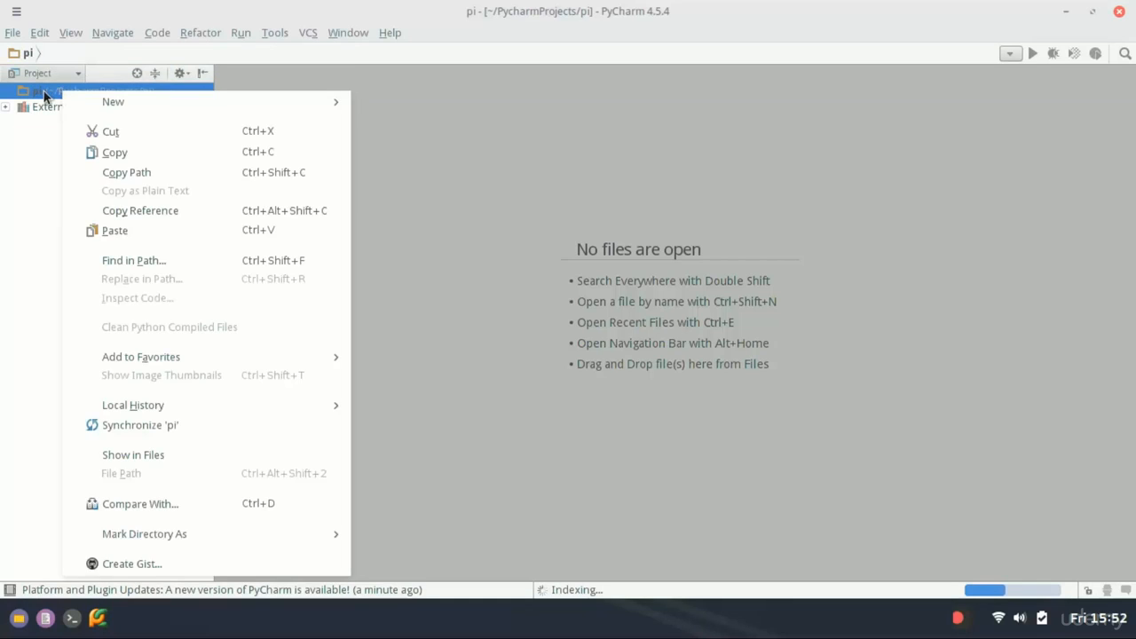
pyautogui.moveTo(162, 103)
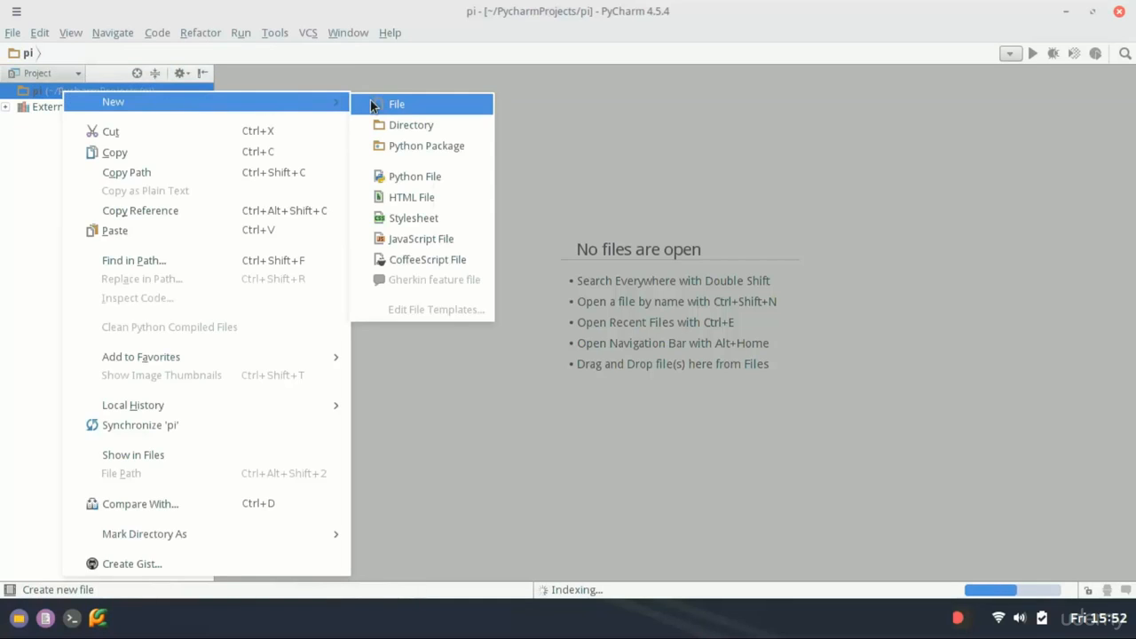
pyautogui.click(412, 177)
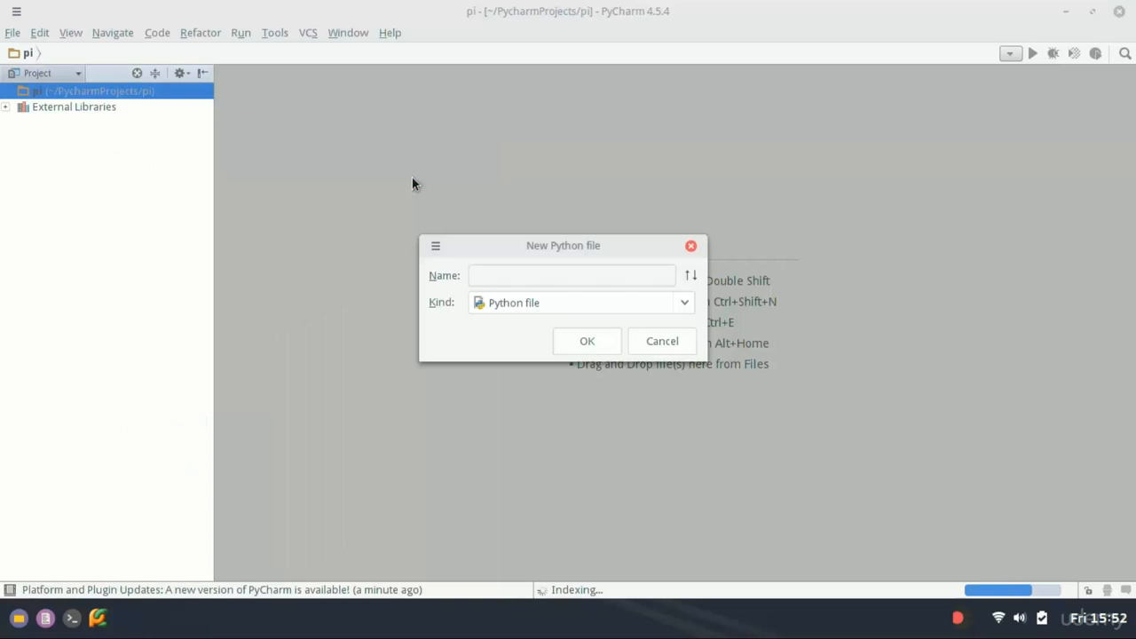
pyautogui.write('main')
pyautogui.press('Return')
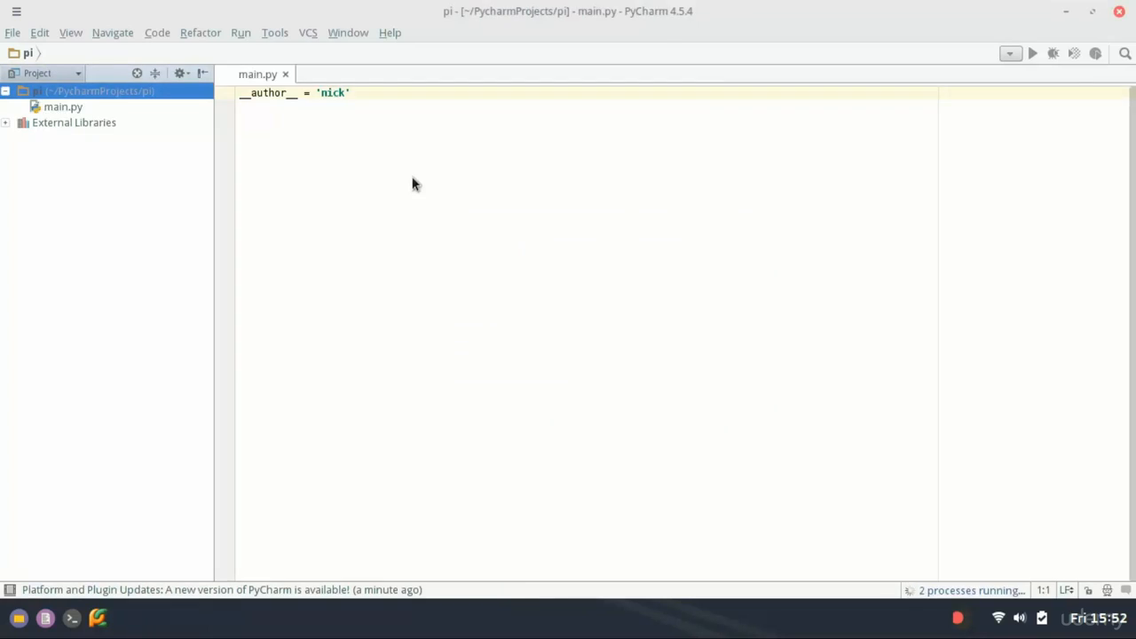
# Step: Replace the author line in main.py with the shebang #!/usr/bin/python3
pyautogui.hotkey('shift', 'Up')
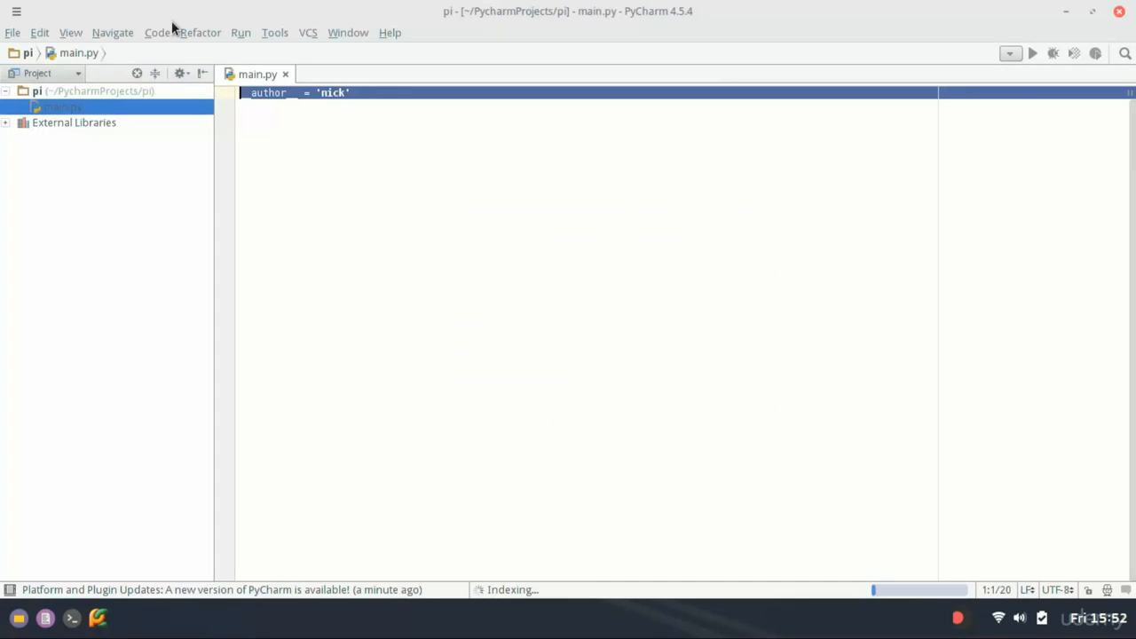
pyautogui.write('#!/usr')
pyautogui.press('BackSpace')
pyautogui.press('BackSpace')
pyautogui.press('BackSpace')
pyautogui.press('BackSpace')
pyautogui.press('BackSpace')
pyautogui.write('!/')
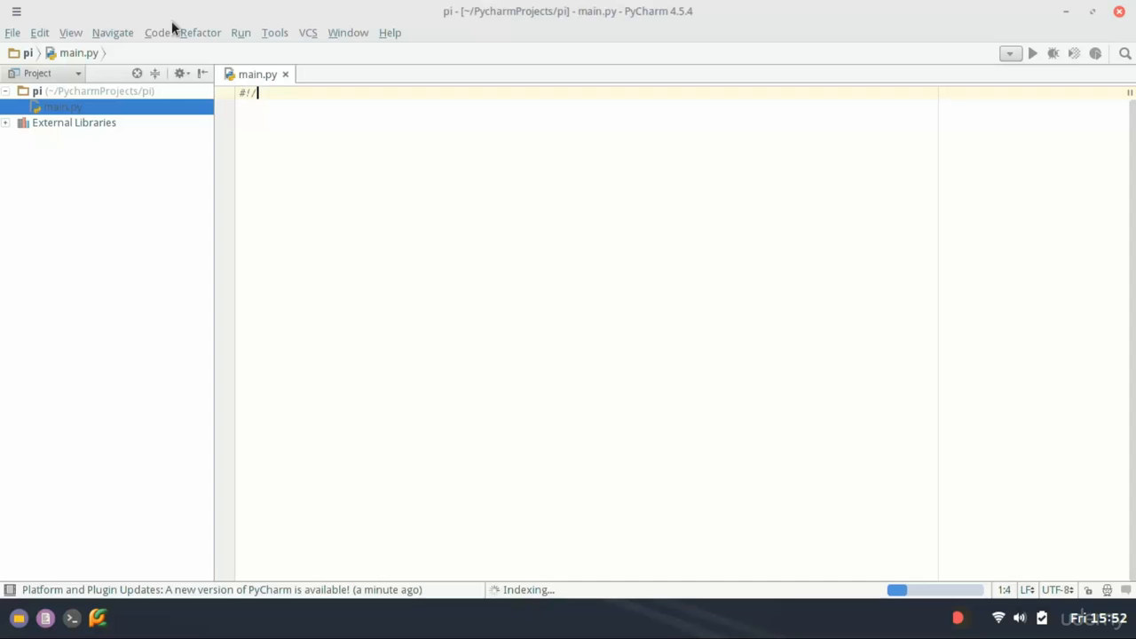
pyautogui.write('usr/bin/')
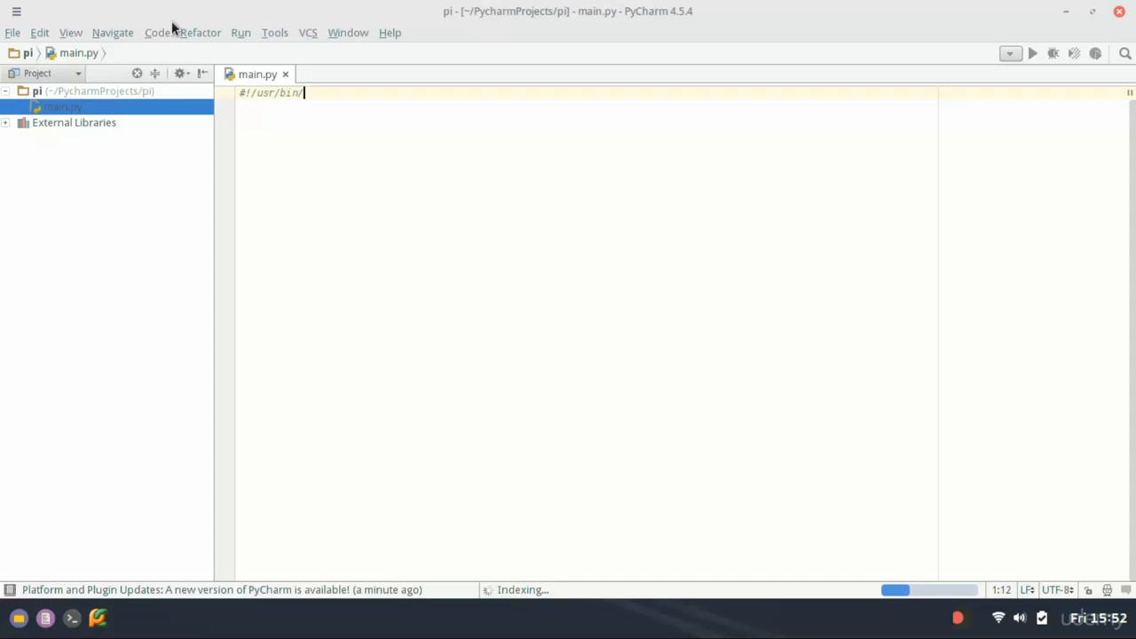
pyautogui.write('python3')
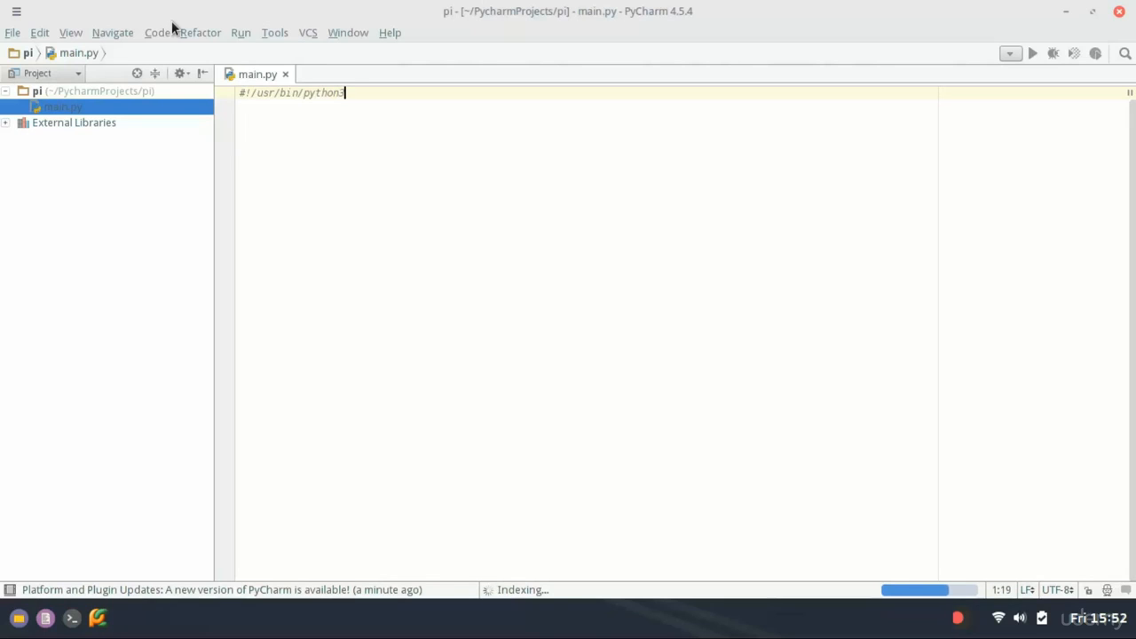
pyautogui.write('5')
pyautogui.press('BackSpace')
pyautogui.press('Return')
pyautogui.press('Return')
pyautogui.write('def')
pyautogui.press('BackSpace')
pyautogui.press('BackSpace')
pyautogui.press('BackSpace')
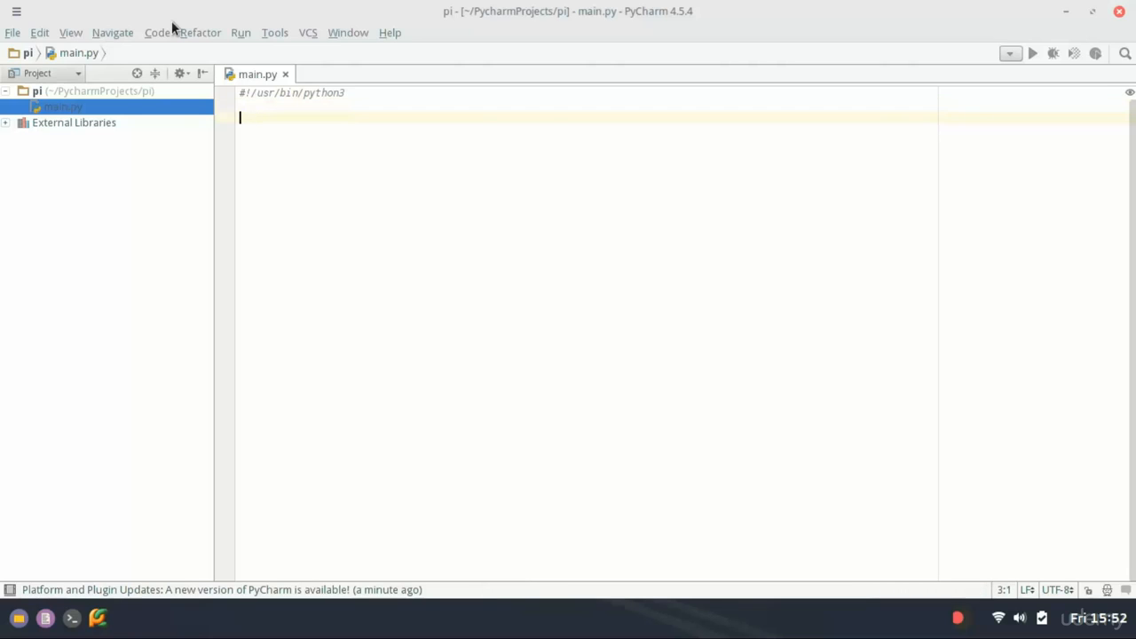
pyautogui.write('print')
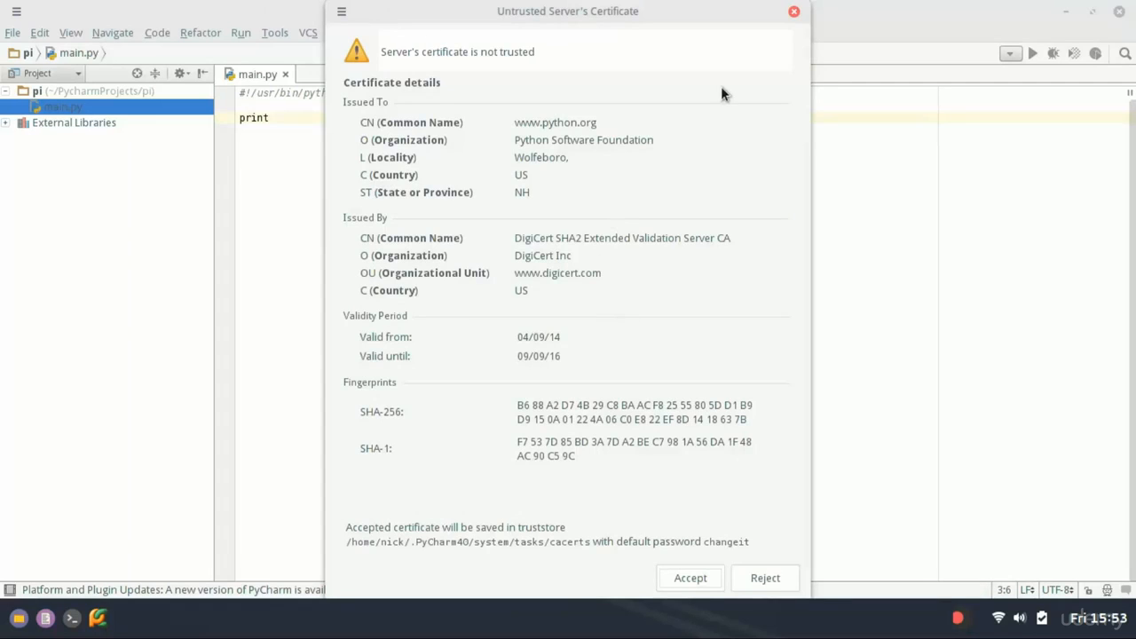
pyautogui.click(690, 578)
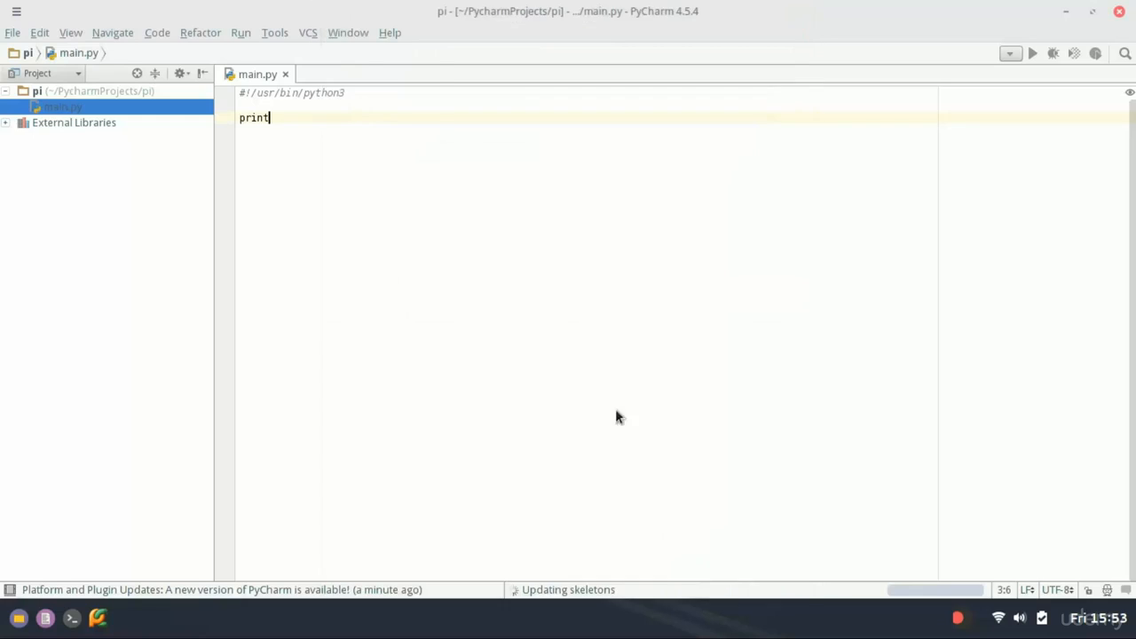
pyautogui.click(692, 577)
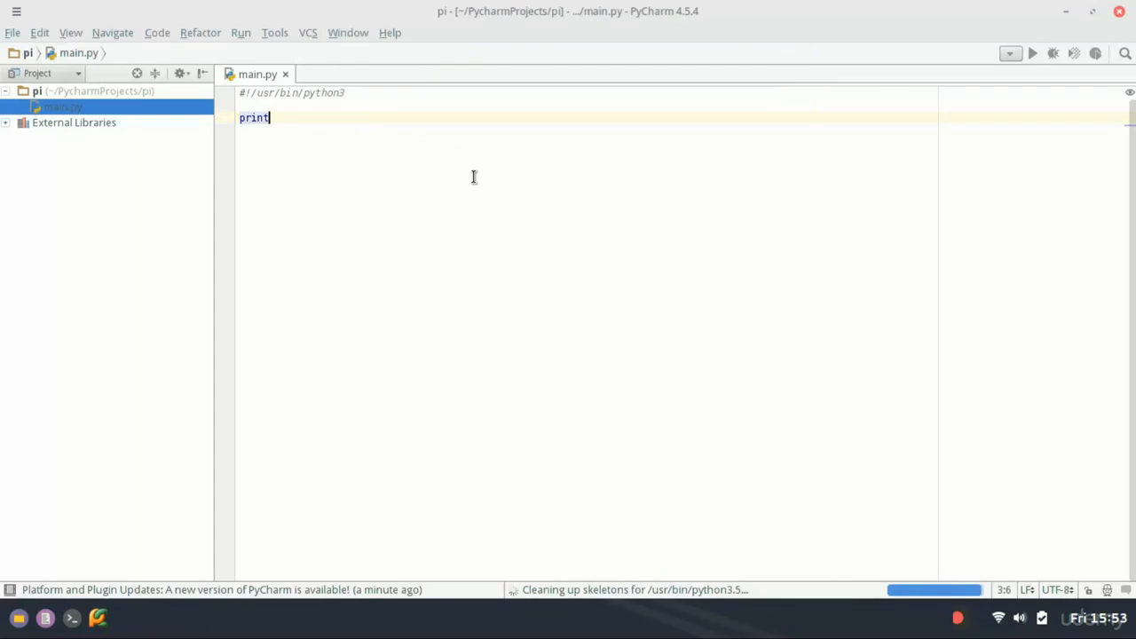
pyautogui.write("('")
pyautogui.write('Hello world')
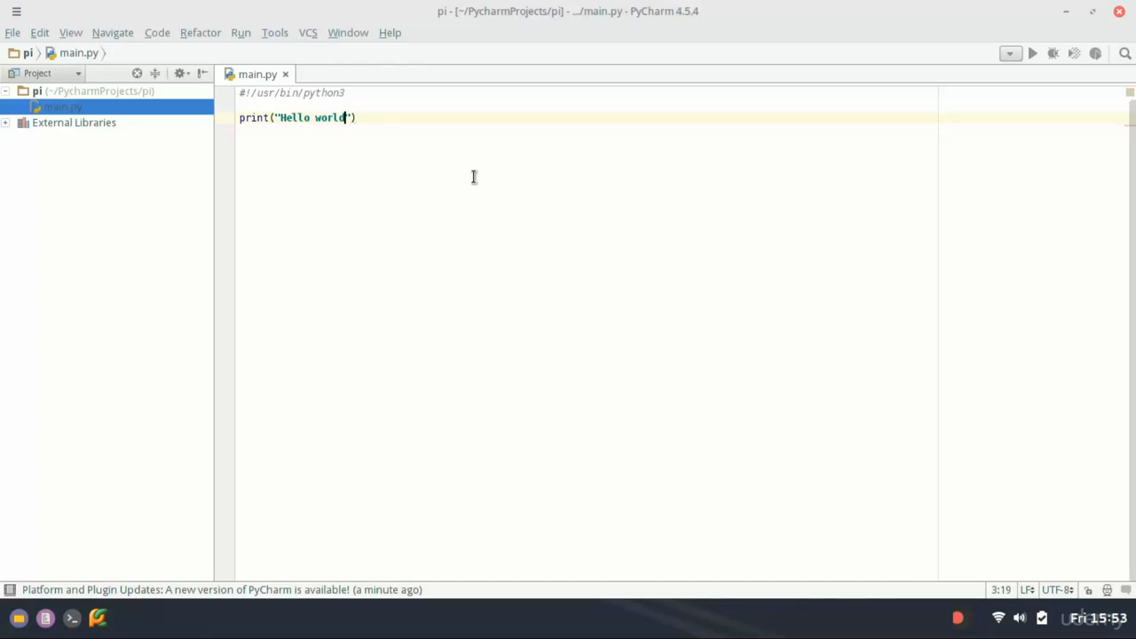
# Step: Run the main script and examine its console output and exit code
pyautogui.click(236, 33)
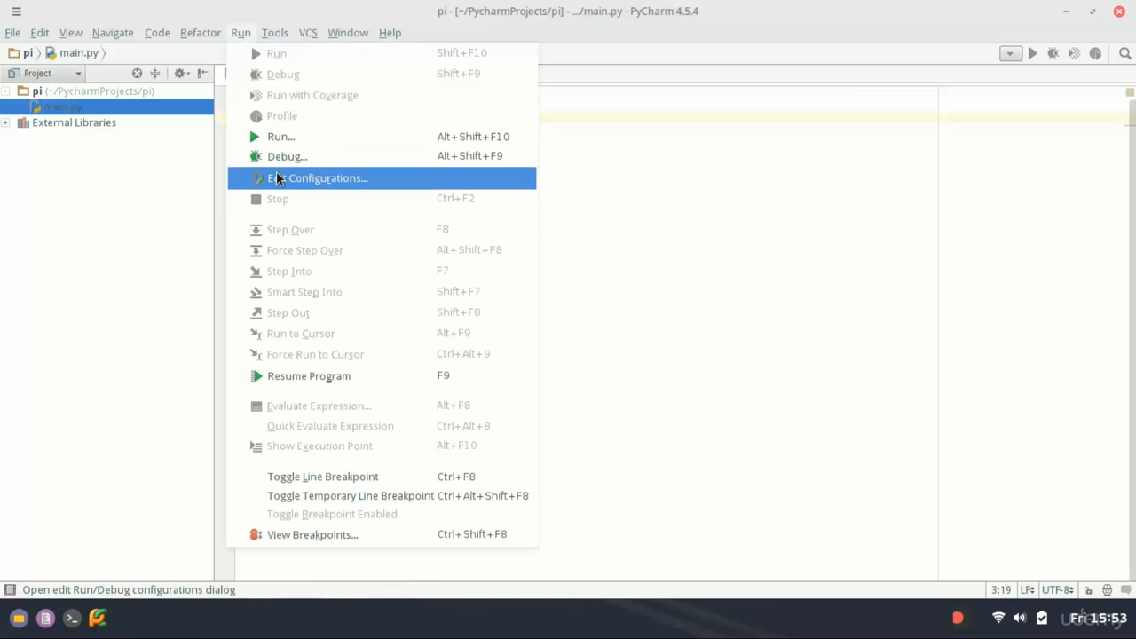
pyautogui.click(280, 145)
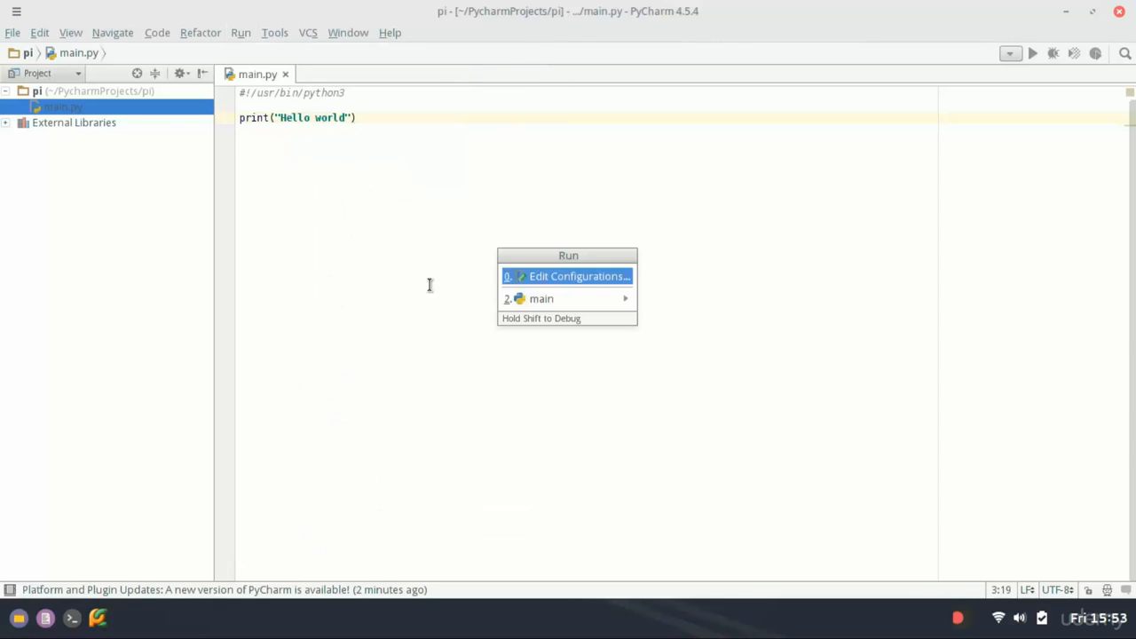
pyautogui.click(561, 299)
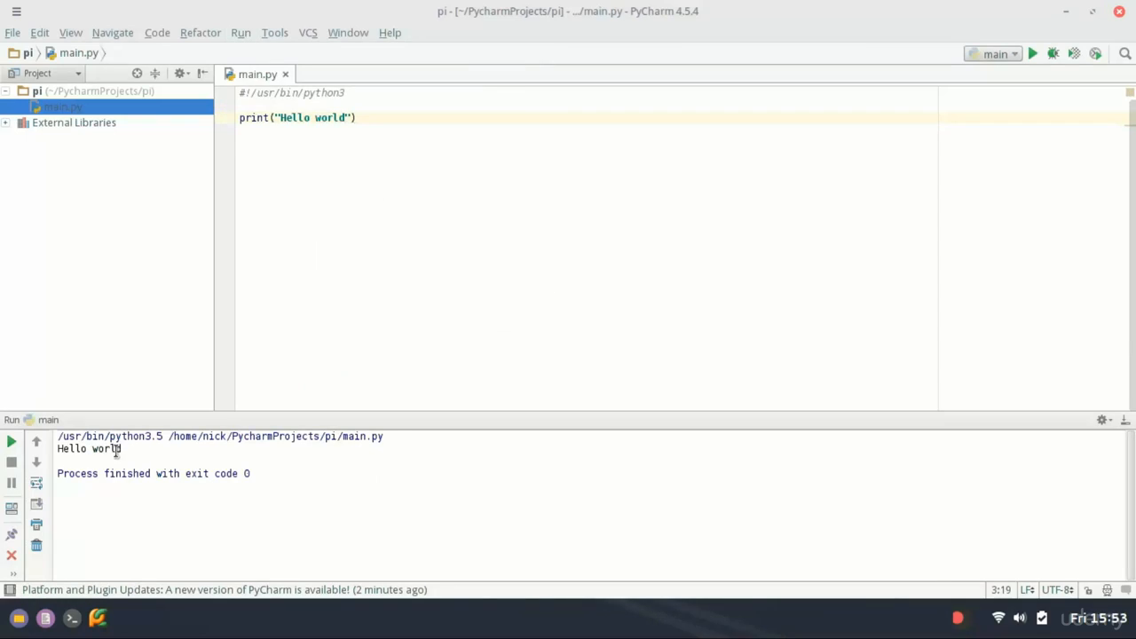
pyautogui.click(53, 448)
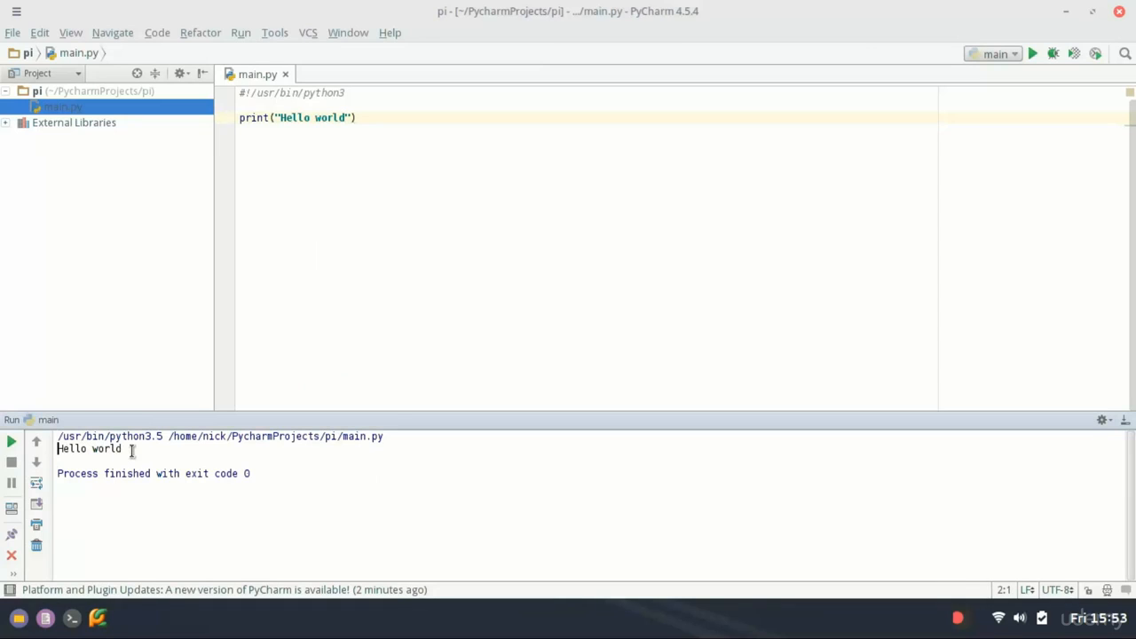
pyautogui.moveTo(267, 473); pyautogui.dragTo(133, 475)
pyautogui.click(145, 523)
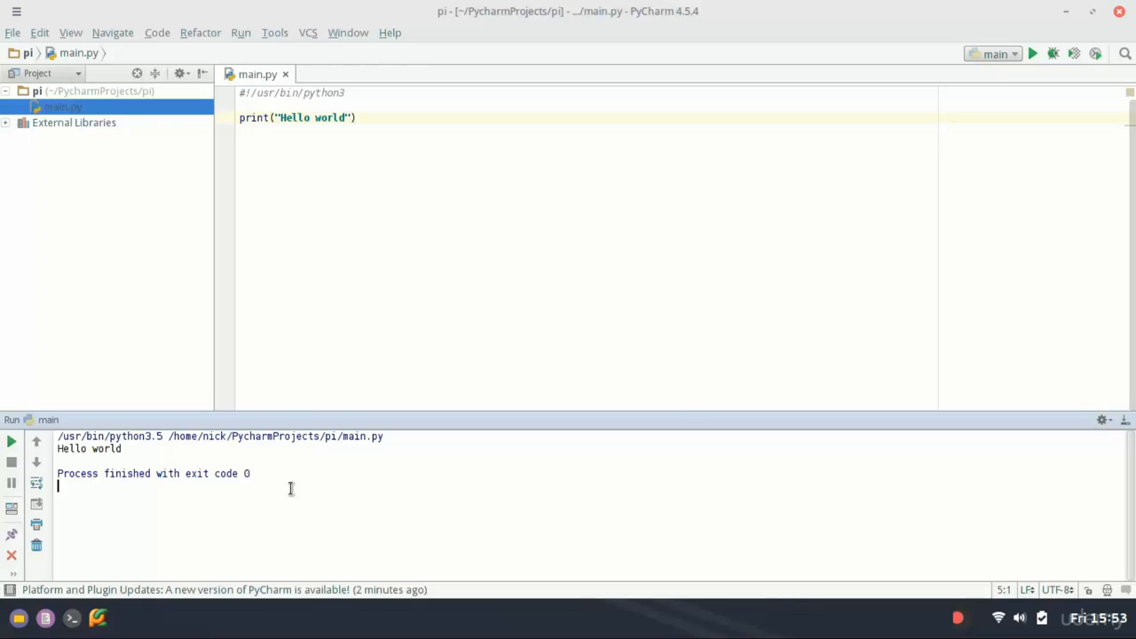